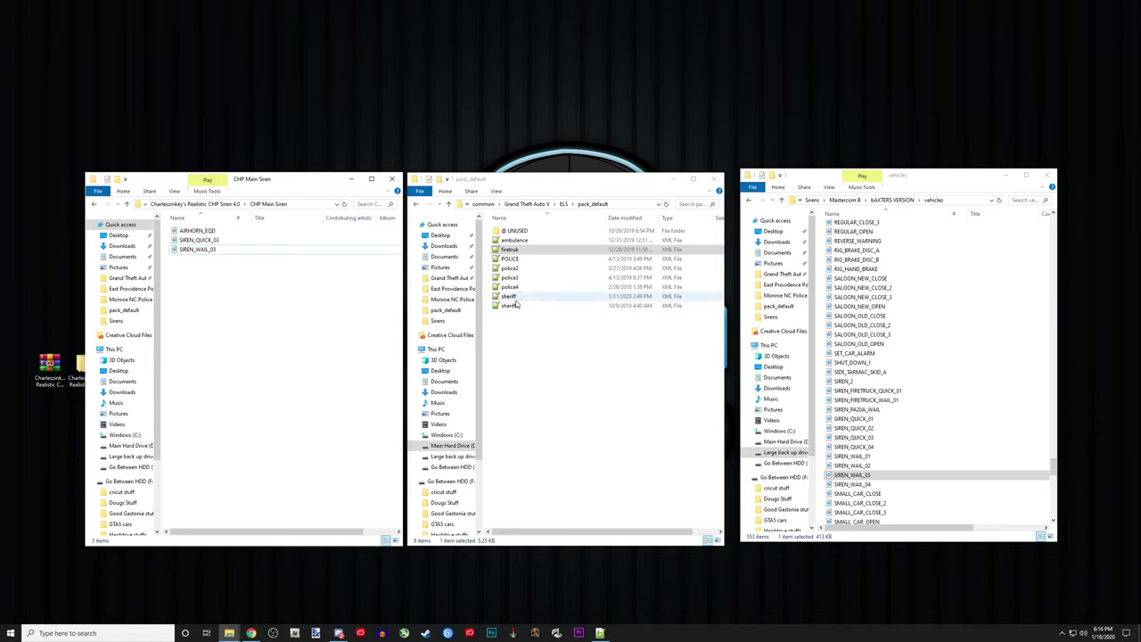
- Switch to Notepad++ and bring up firetruk.xml from the pack_default folder alongside the siren names list
{"action": "left_click", "coordinate": [676, 179]}
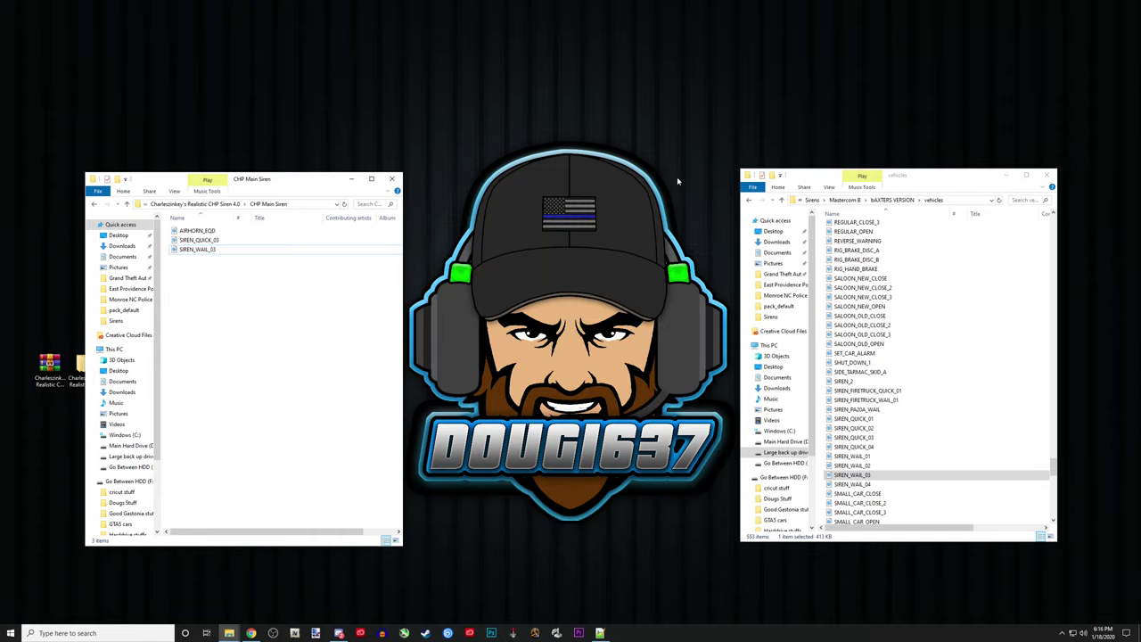
{"action": "left_click", "coordinate": [600, 633]}
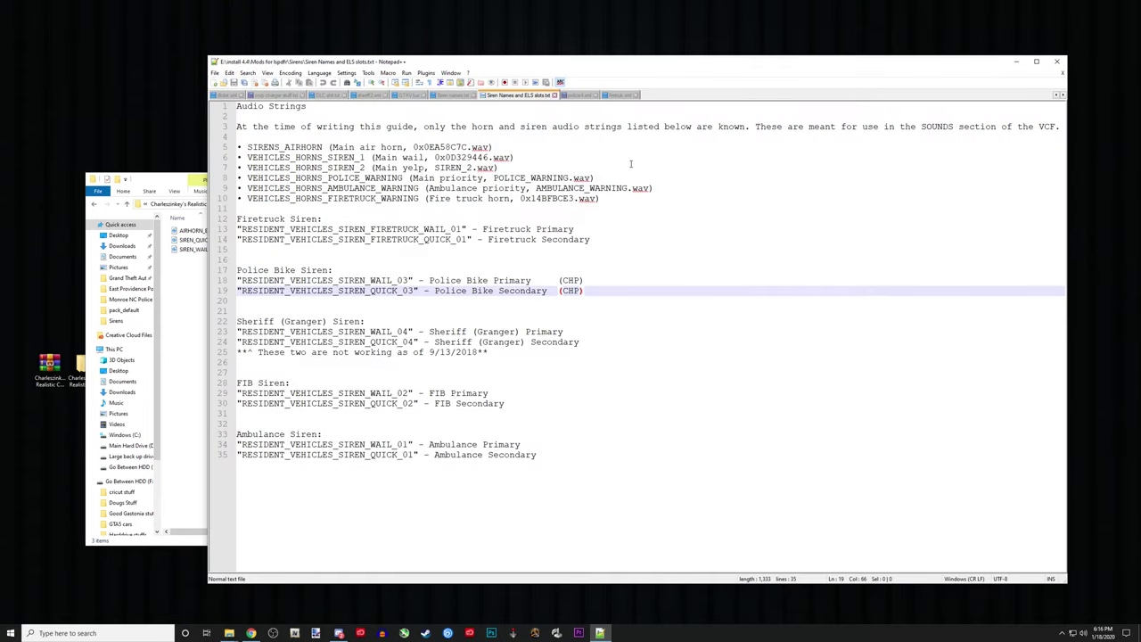
{"action": "left_click_drag", "start_coordinate": [665, 65], "coordinate": [634, 74]}
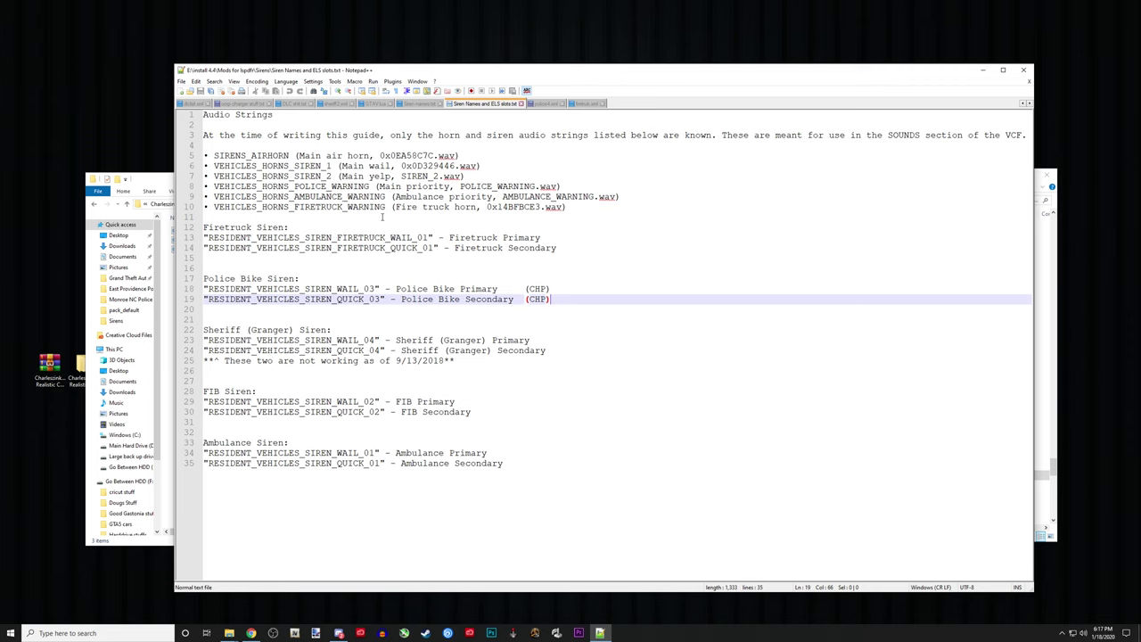
{"action": "left_click", "coordinate": [588, 104]}
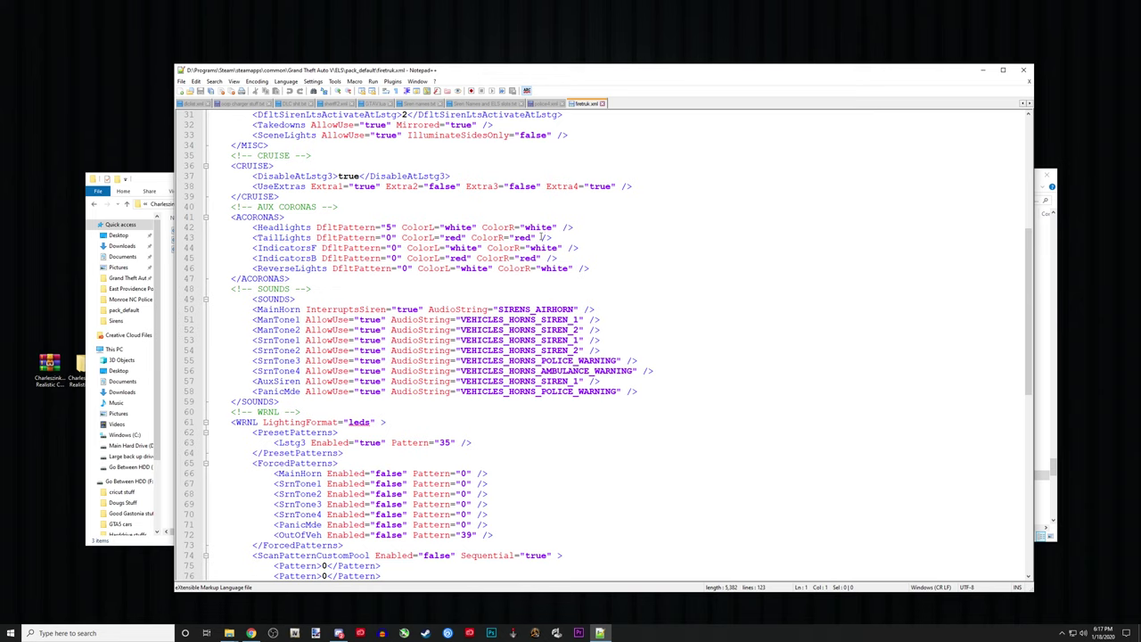
- Replace the MainHorn AudioString in firetruk.xml with VEHICLES_HORNS_FIRETRUCK_WARNING, copied from the siren names list
{"action": "left_click", "coordinate": [479, 104]}
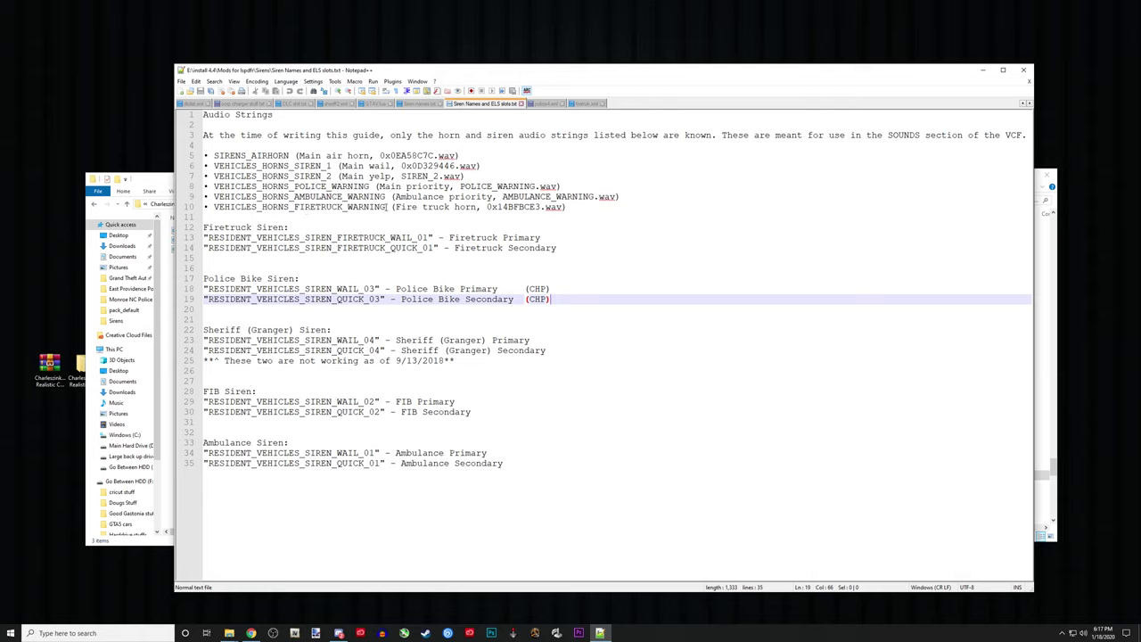
{"action": "left_click_drag", "start_coordinate": [386, 207], "coordinate": [214, 207]}
{"action": "key", "text": "ctrl+c"}
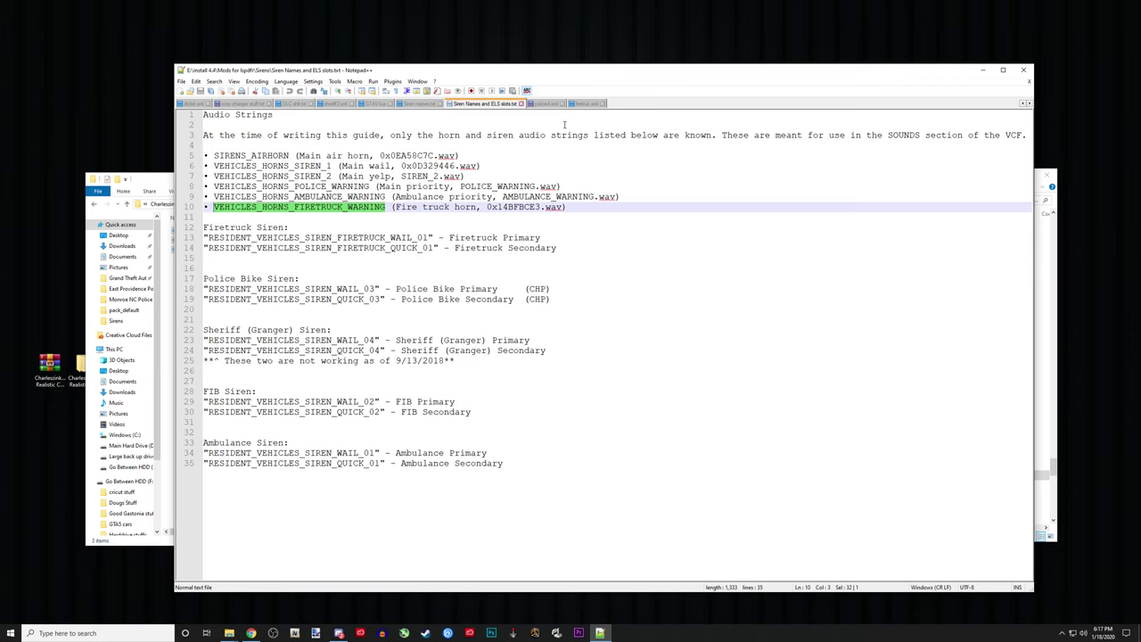
{"action": "left_click", "coordinate": [585, 105]}
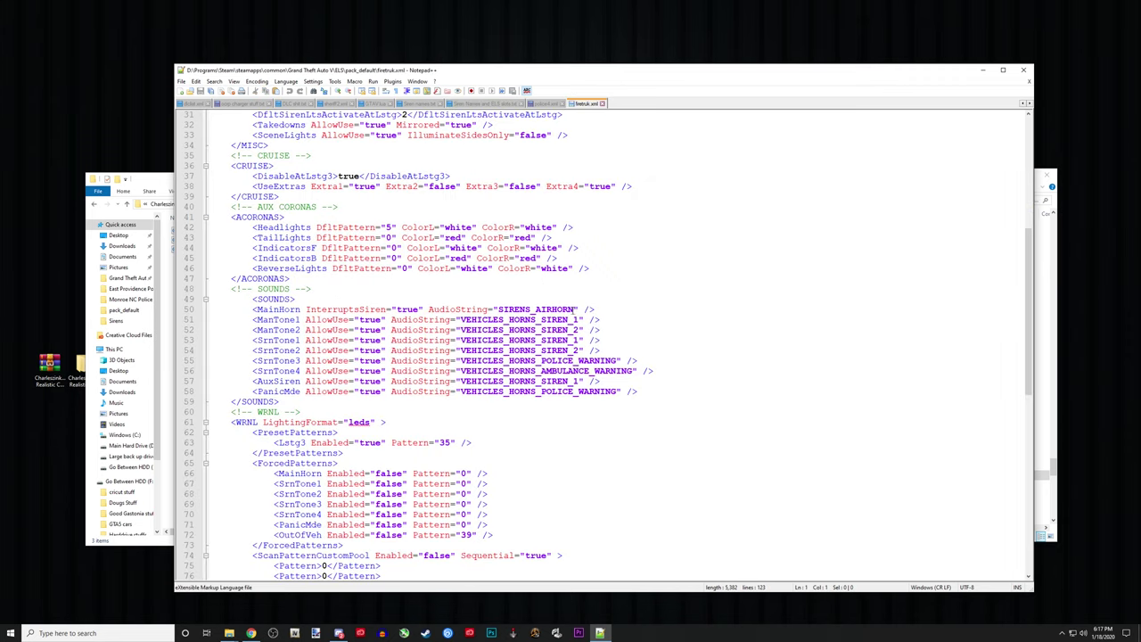
{"action": "left_click_drag", "start_coordinate": [575, 310], "coordinate": [500, 310]}
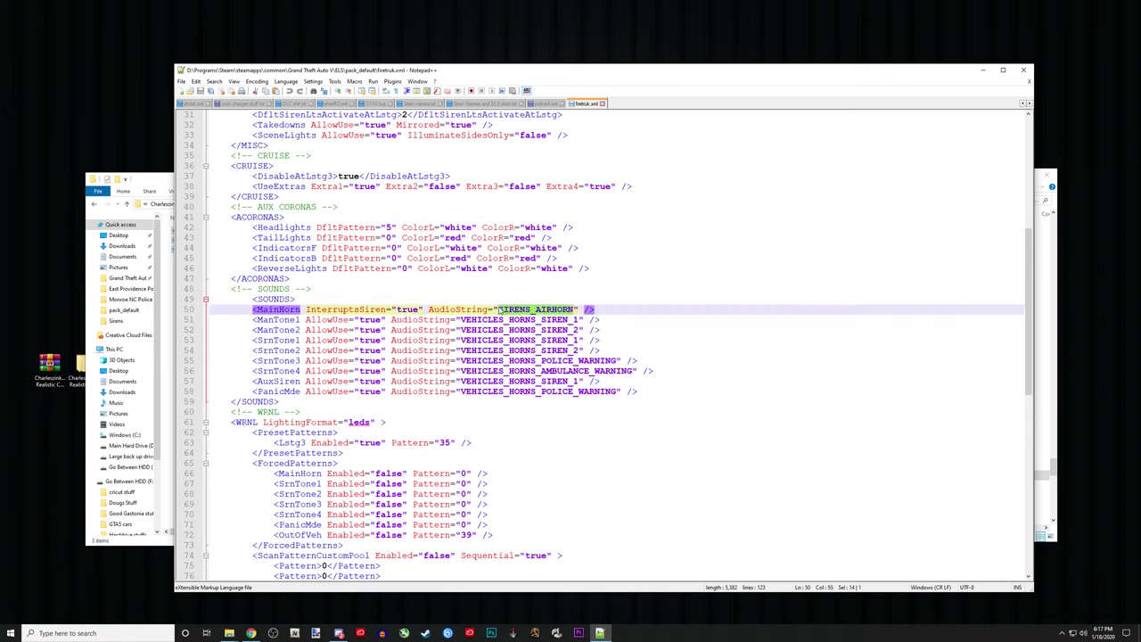
{"action": "key", "text": "ctrl+v"}
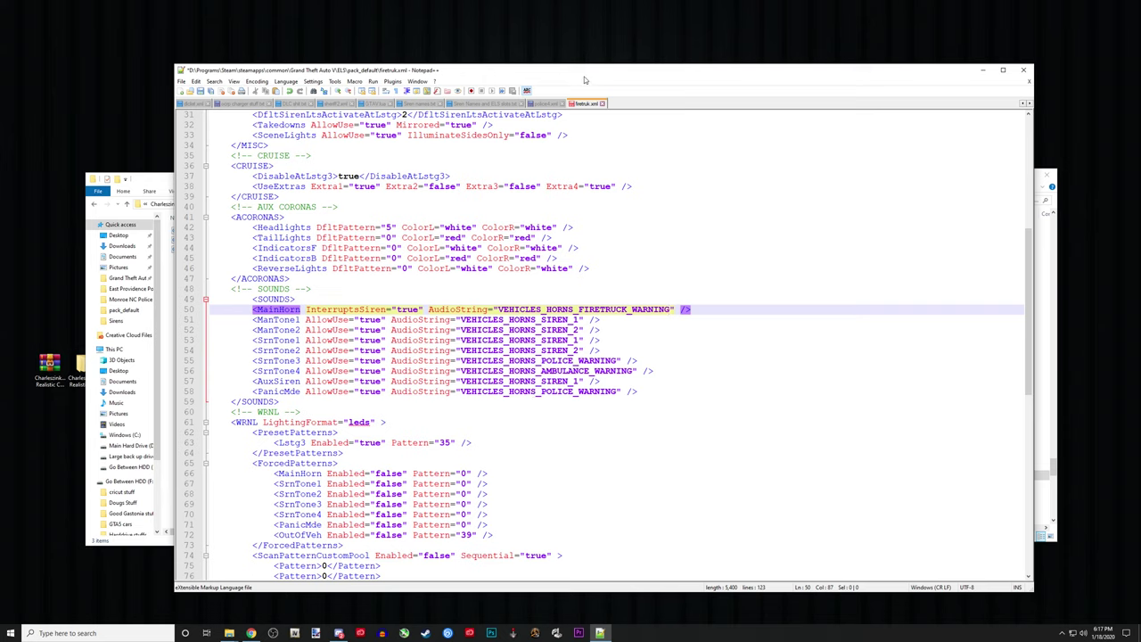
- Set the ManTone1 and SrnTone1 AudioStrings in firetruk.xml to RESIDENT_VEHICLES_SIREN_FIRETRUCK_WAIL_01, copied from the siren names list
{"action": "left_click", "coordinate": [497, 105]}
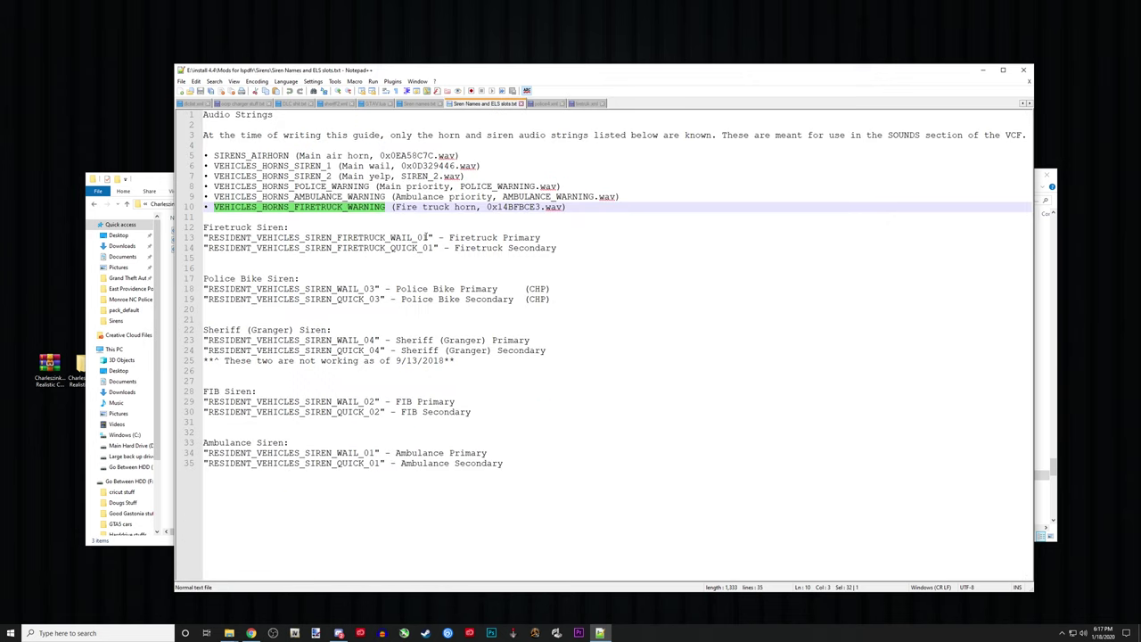
{"action": "left_click_drag", "start_coordinate": [429, 237], "coordinate": [207, 240]}
{"action": "key", "text": "ctrl+c"}
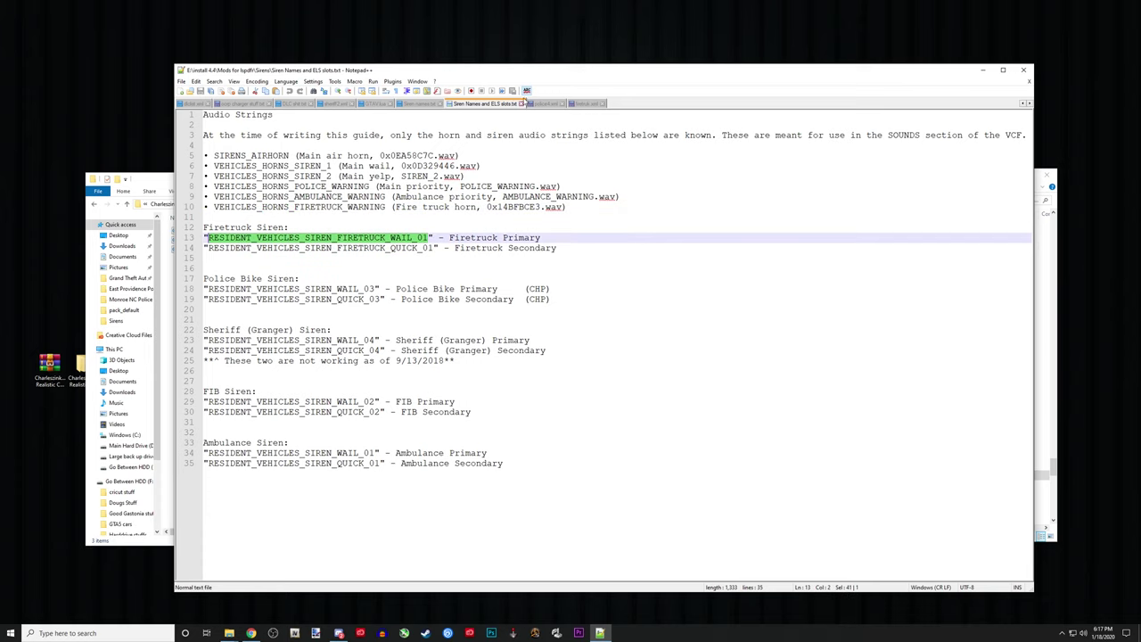
{"action": "left_click", "coordinate": [584, 105]}
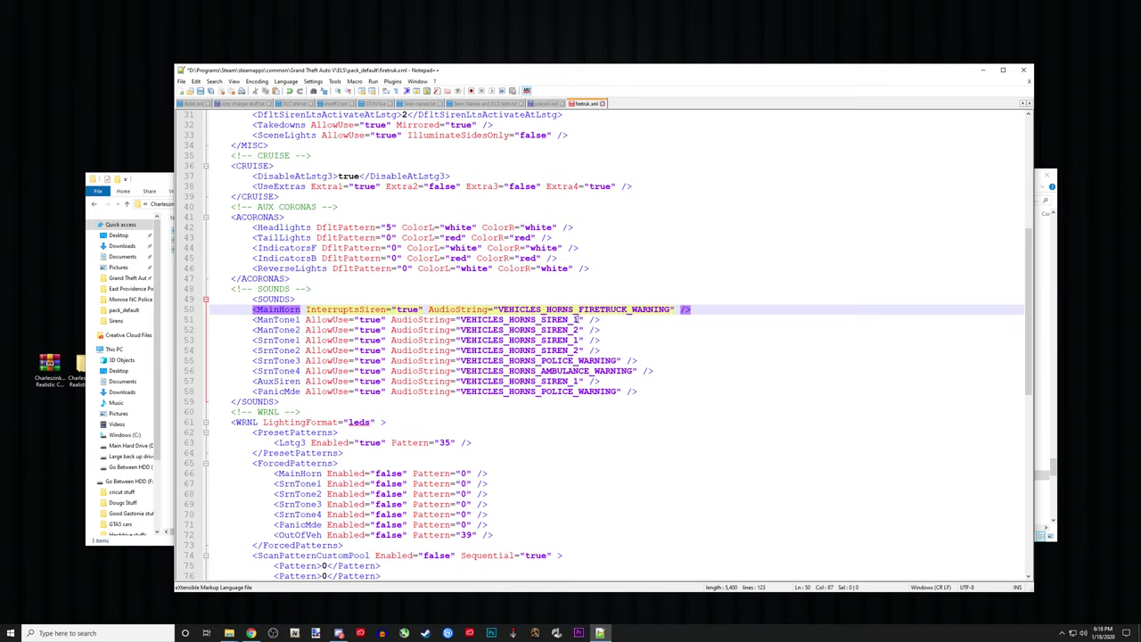
{"action": "left_click_drag", "start_coordinate": [579, 319], "coordinate": [461, 319]}
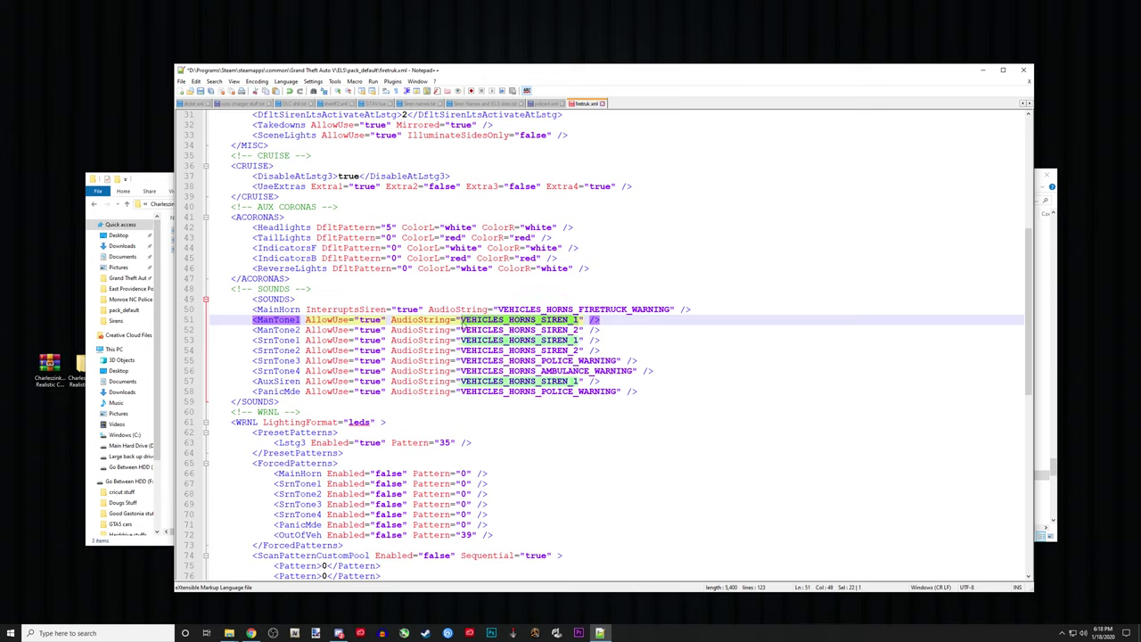
{"action": "key", "text": "ctrl+v"}
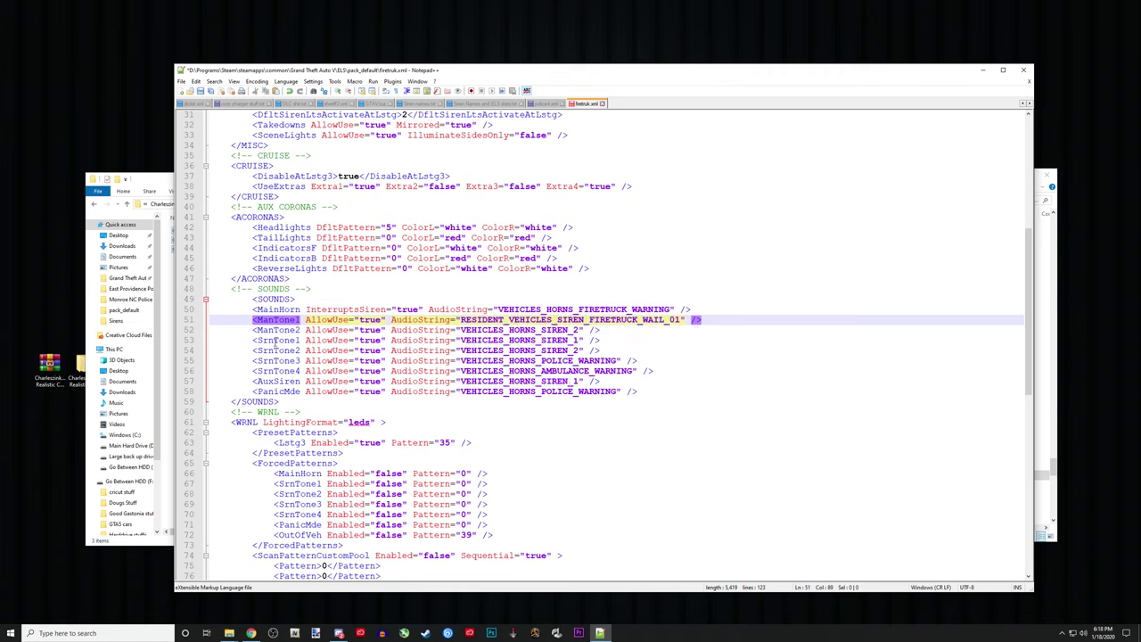
{"action": "left_click_drag", "start_coordinate": [581, 339], "coordinate": [460, 340]}
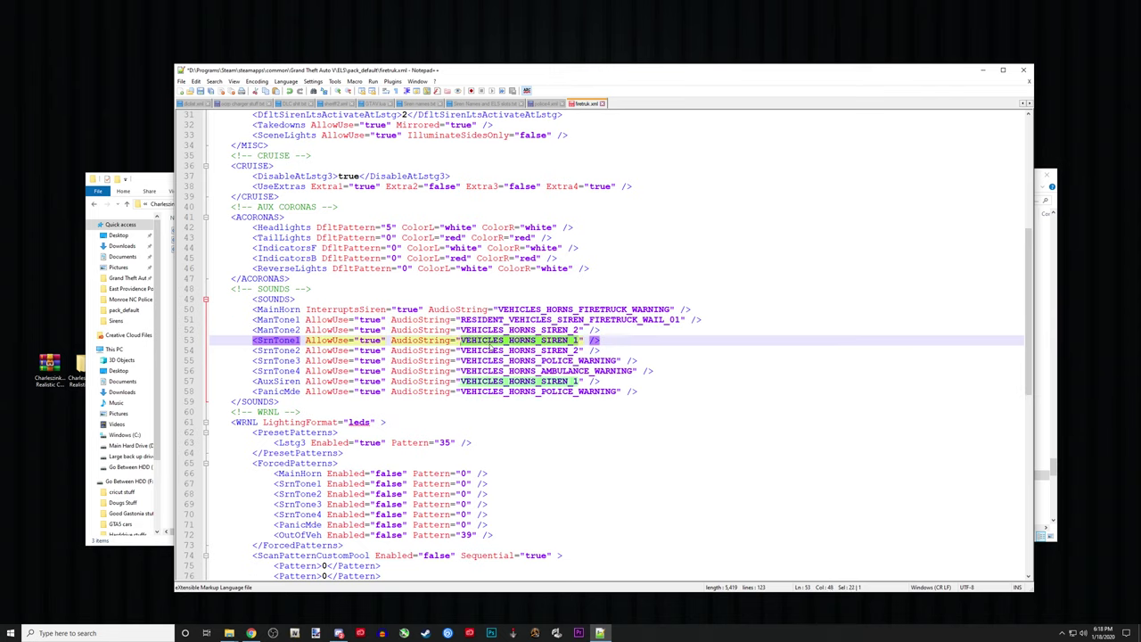
{"action": "key", "text": "ctrl+v"}
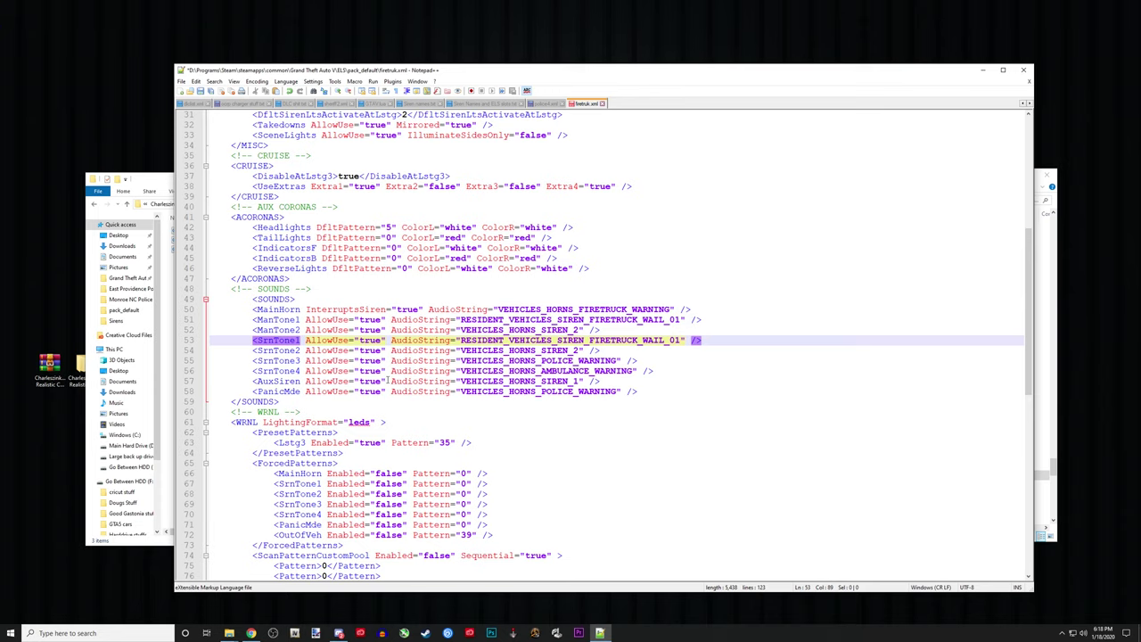
- Set the ManTone2 and SrnTone2 AudioStrings in firetruk.xml to RESIDENT_VEHICLES_SIREN_FIRETRUCK_QUICK_01, copied from the siren names list
{"action": "left_click", "coordinate": [487, 104]}
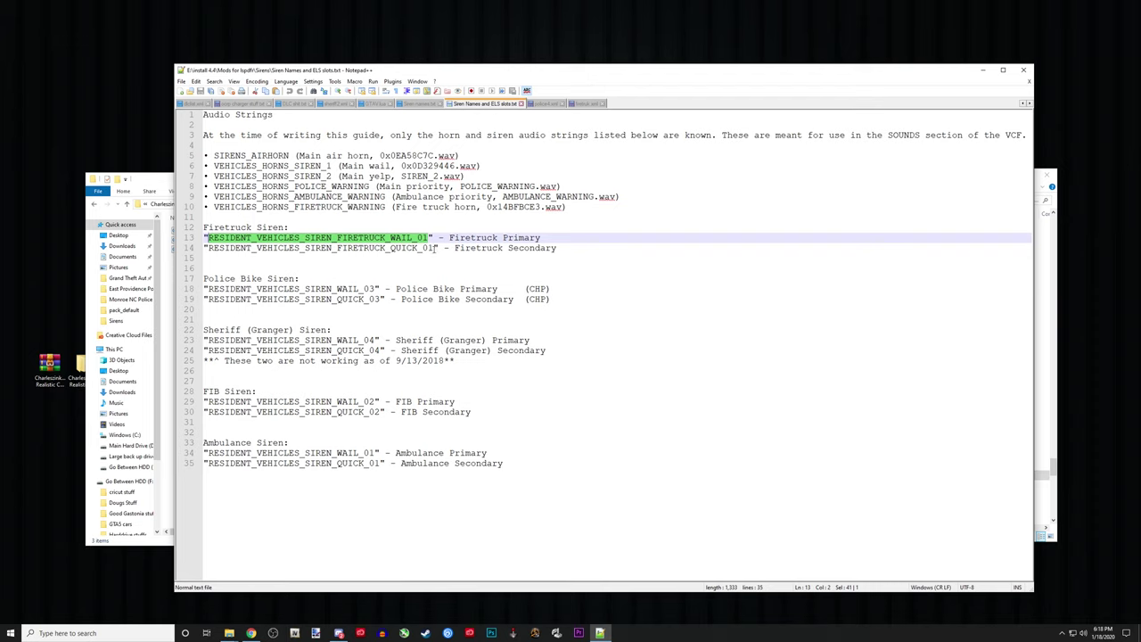
{"action": "left_click_drag", "start_coordinate": [434, 248], "coordinate": [207, 249]}
{"action": "key", "text": "ctrl+c"}
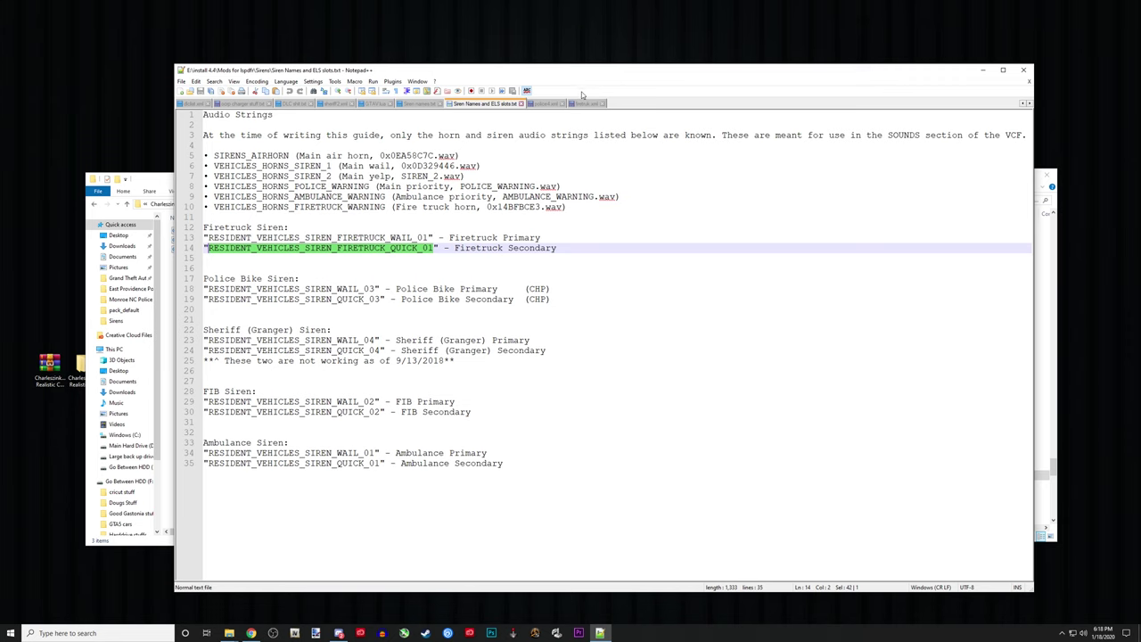
{"action": "left_click", "coordinate": [585, 103]}
{"action": "left_click_drag", "start_coordinate": [580, 330], "coordinate": [460, 330]}
{"action": "key", "text": "ctrl+v"}
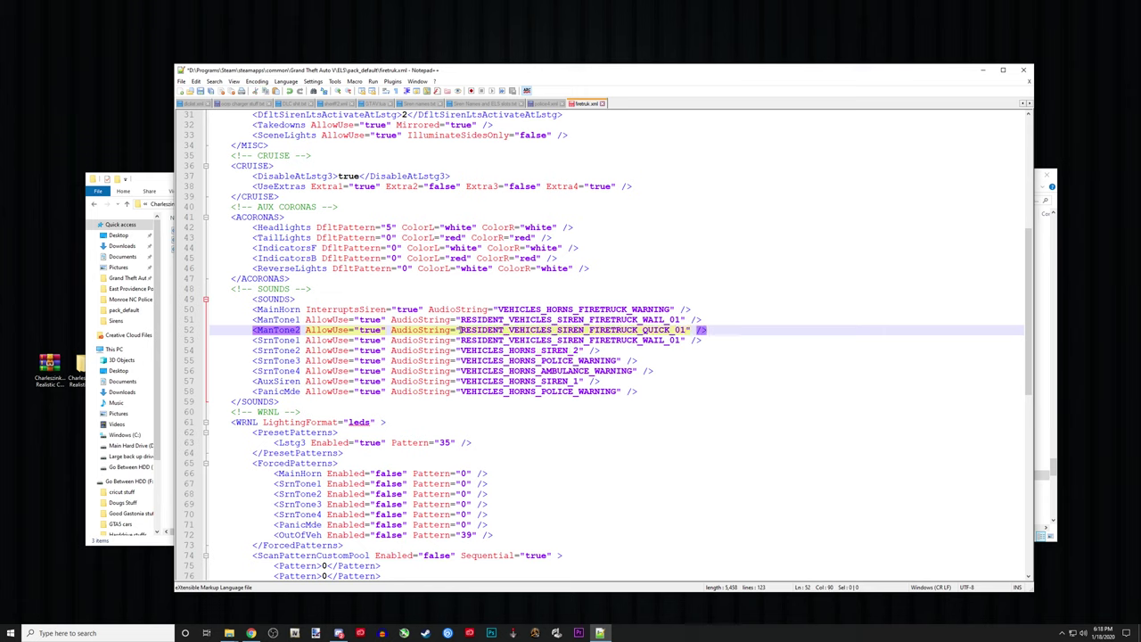
{"action": "left_click_drag", "start_coordinate": [580, 351], "coordinate": [460, 351]}
{"action": "key", "text": "ctrl+v"}
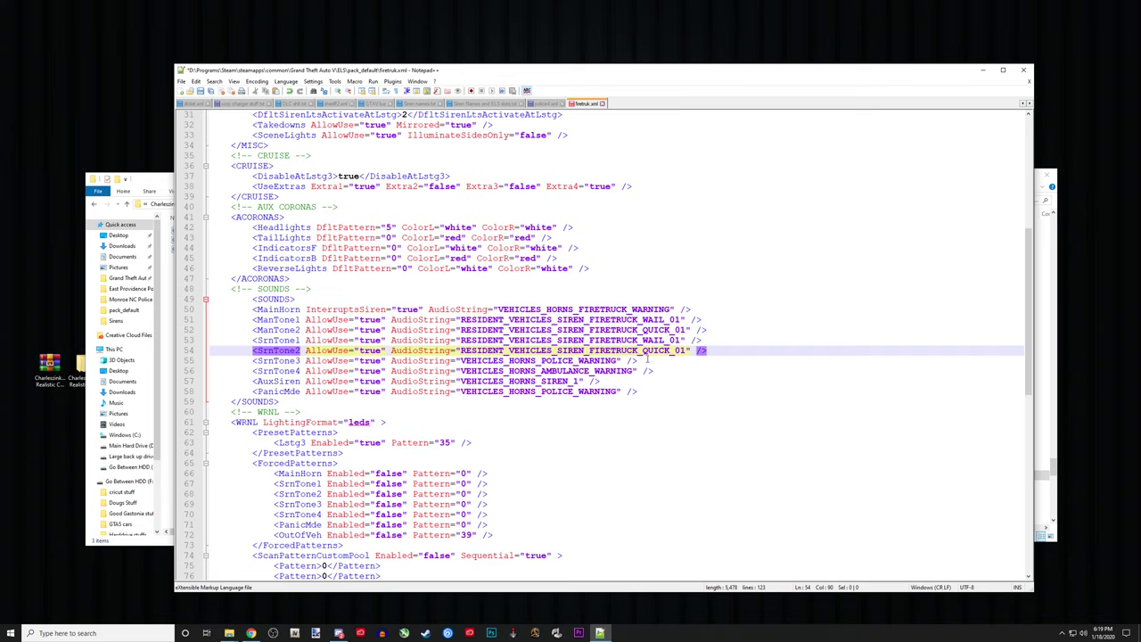
- Replace the AuxSiren AudioString in firetruk.xml with the copied RESIDENT_VEHICLES_SIREN_FIRETRUCK_QUICK_01
{"action": "left_click_drag", "start_coordinate": [581, 381], "coordinate": [461, 382]}
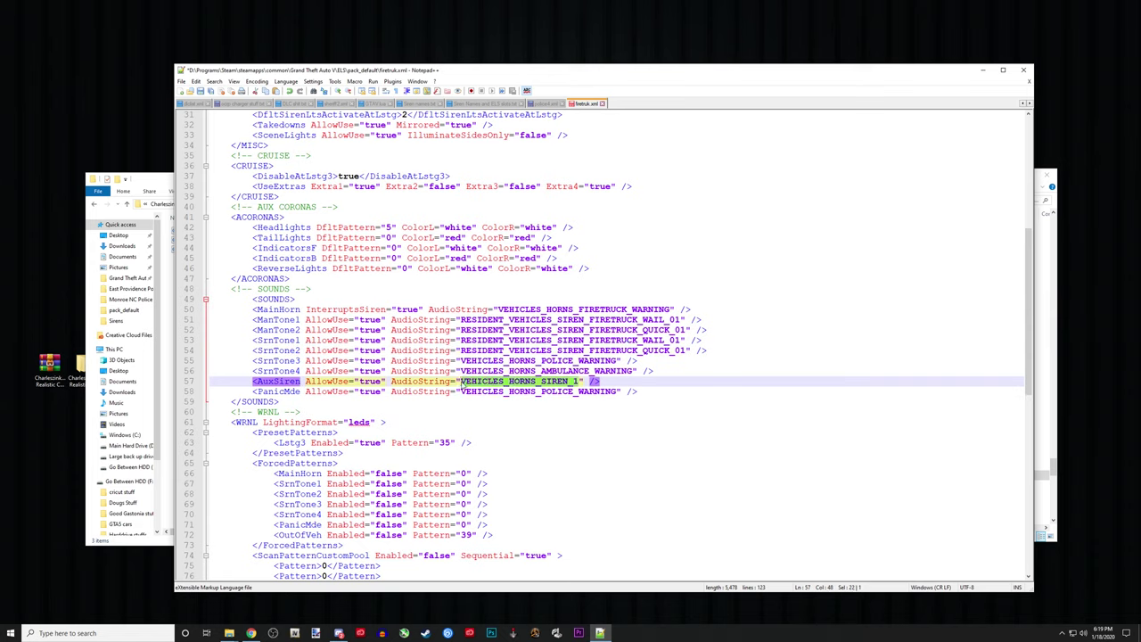
{"action": "key", "text": "ctrl+v"}
{"action": "key", "text": "Down"}
{"action": "key", "text": "Down"}
{"action": "key", "text": "Down"}
{"action": "key", "text": "Down"}
{"action": "key", "text": "Down"}
{"action": "key", "text": "Down"}
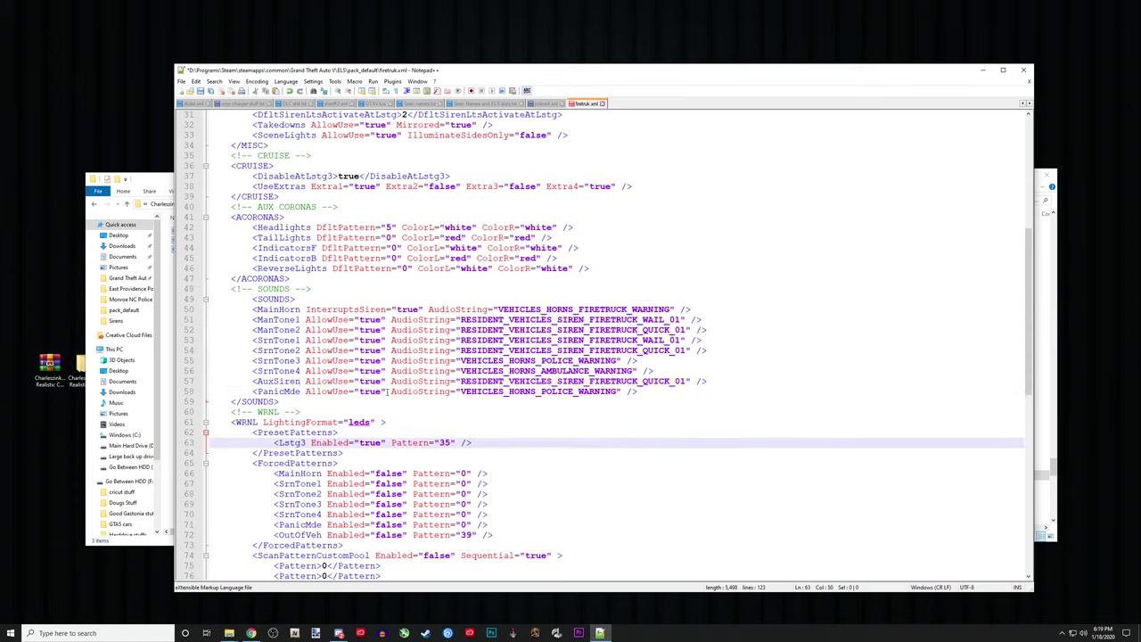
{"action": "double_click", "coordinate": [383, 473]}
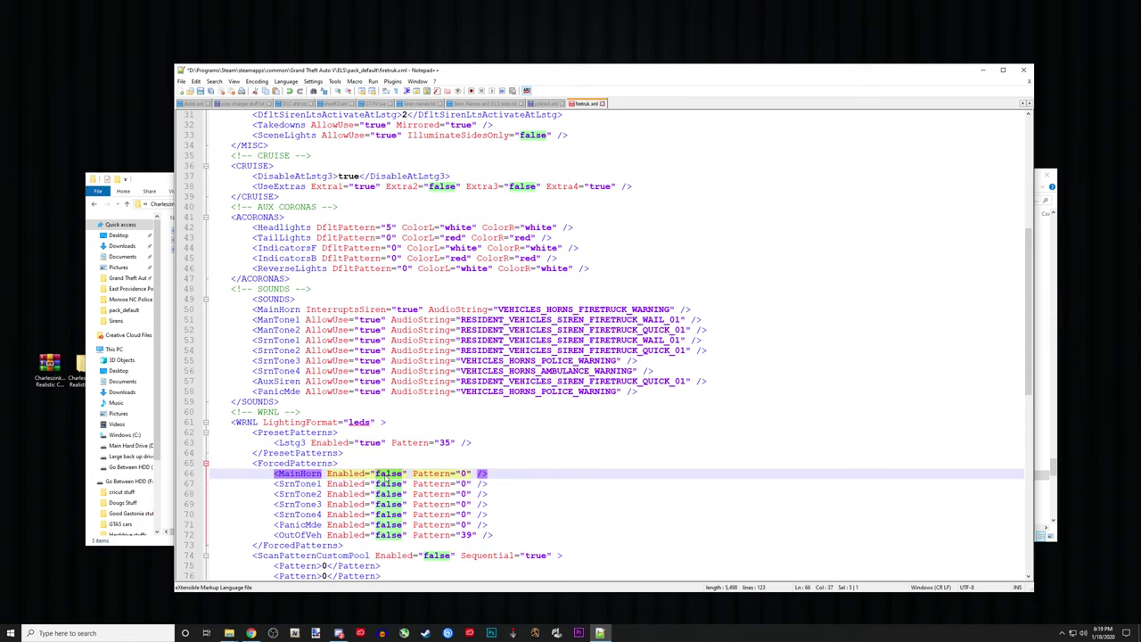
{"action": "key", "text": "Up"}
{"action": "key", "text": "Up"}
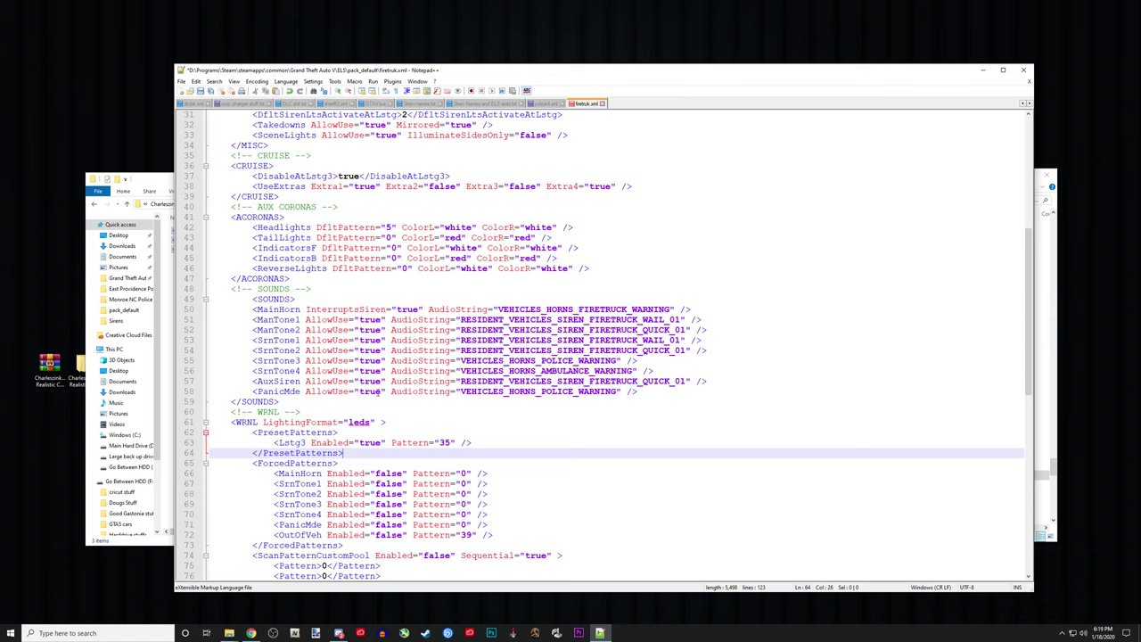
- Set AllowUse to false for PanicMde, SrnTone4 and SrnTone3 in the SOUNDS section, and save firetruk.xml
{"action": "double_click", "coordinate": [365, 392]}
{"action": "type", "text": "false"}
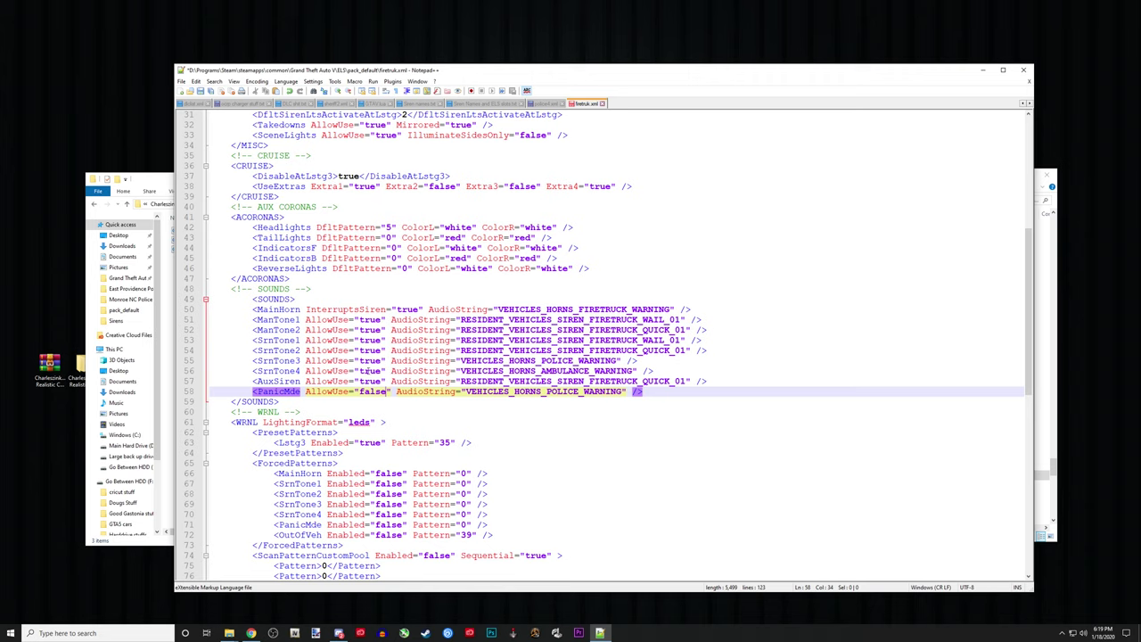
{"action": "double_click", "coordinate": [366, 371]}
{"action": "type", "text": "false"}
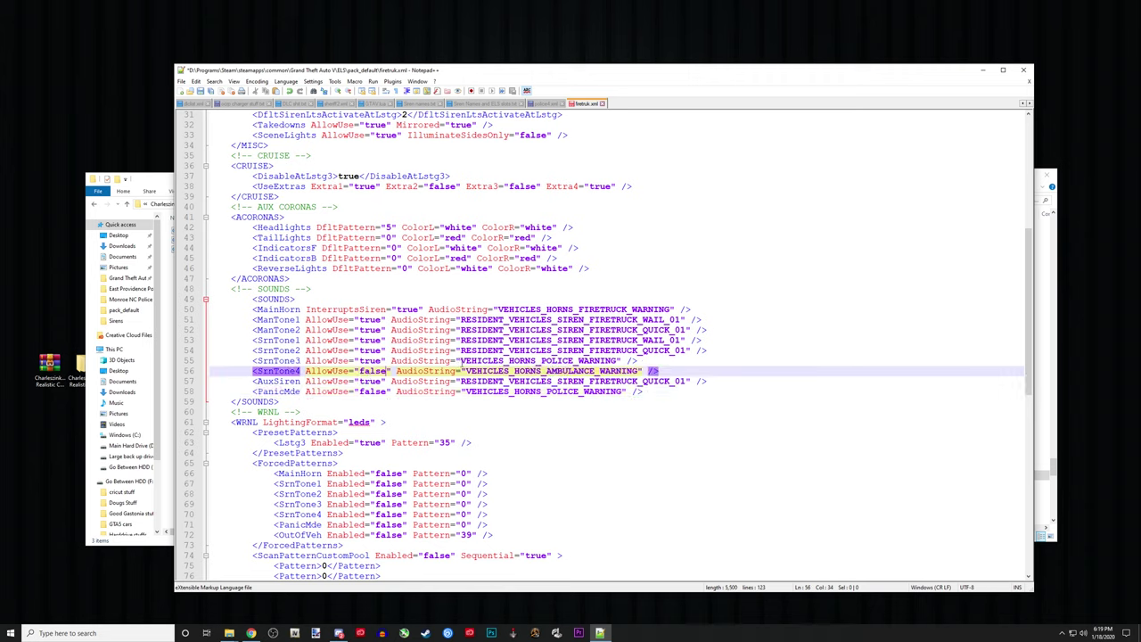
{"action": "double_click", "coordinate": [369, 361]}
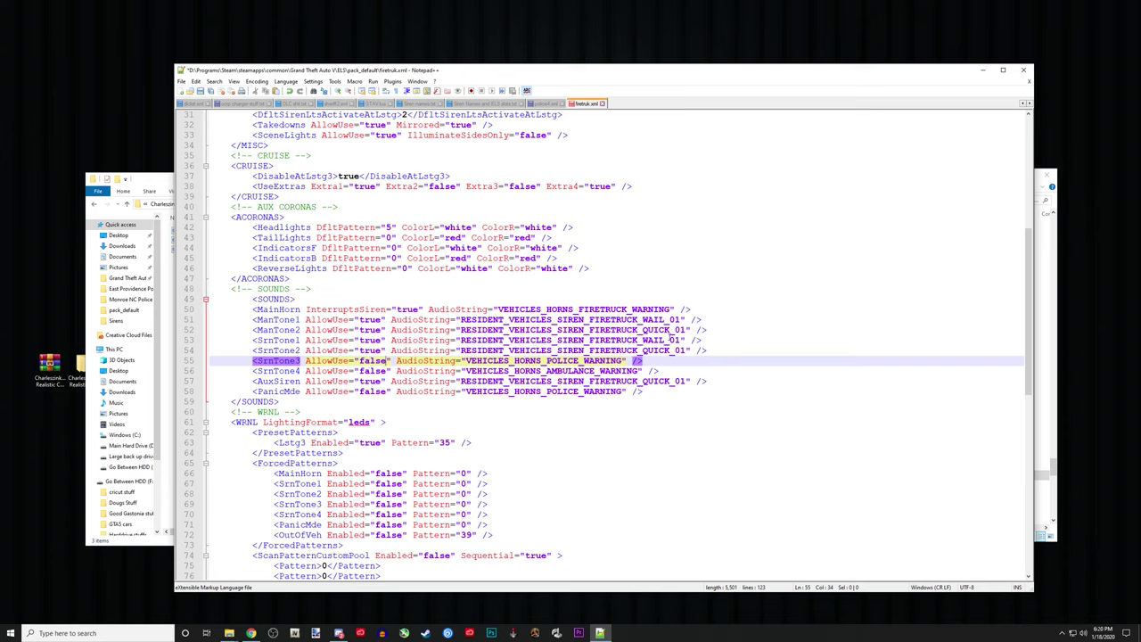
{"action": "key", "text": "Down"}
{"action": "key", "text": "Down"}
{"action": "key", "text": "Down"}
{"action": "key", "text": "Down"}
{"action": "key", "text": "Down"}
{"action": "key", "text": "Down"}
{"action": "key", "text": "Down"}
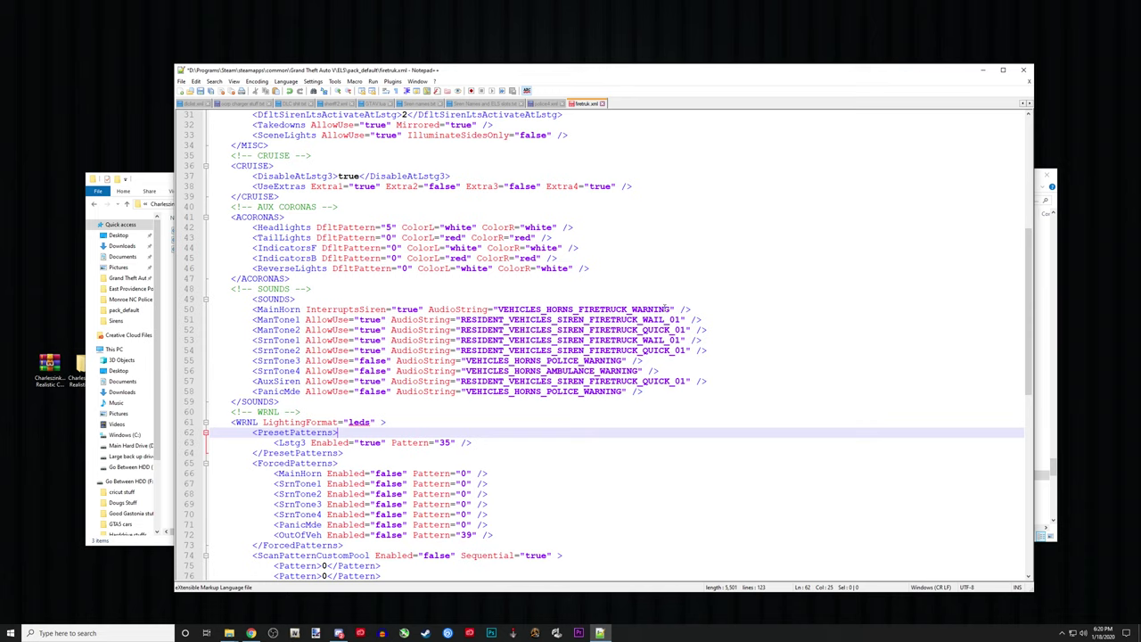
{"action": "left_click", "coordinate": [181, 81]}
{"action": "left_click", "coordinate": [579, 149]}
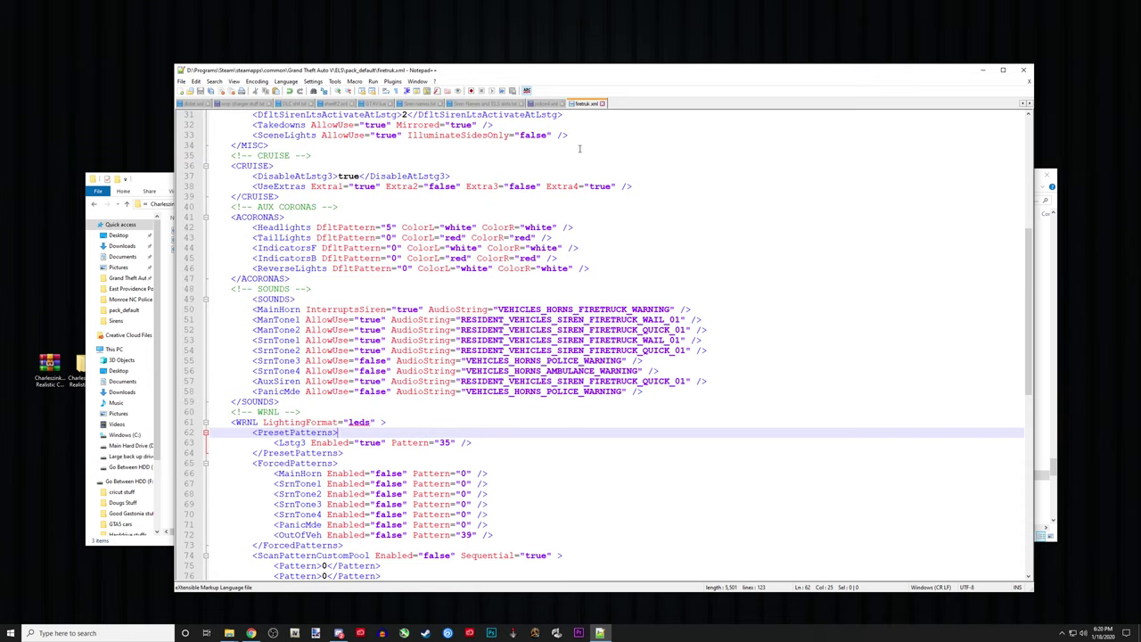
- Check the SOUNDS section of police4.xml against the audio strings in the siren names list
{"action": "left_click", "coordinate": [545, 104]}
{"action": "scroll", "coordinate": [642, 391], "scroll_direction": "down", "scroll_amount": 10}
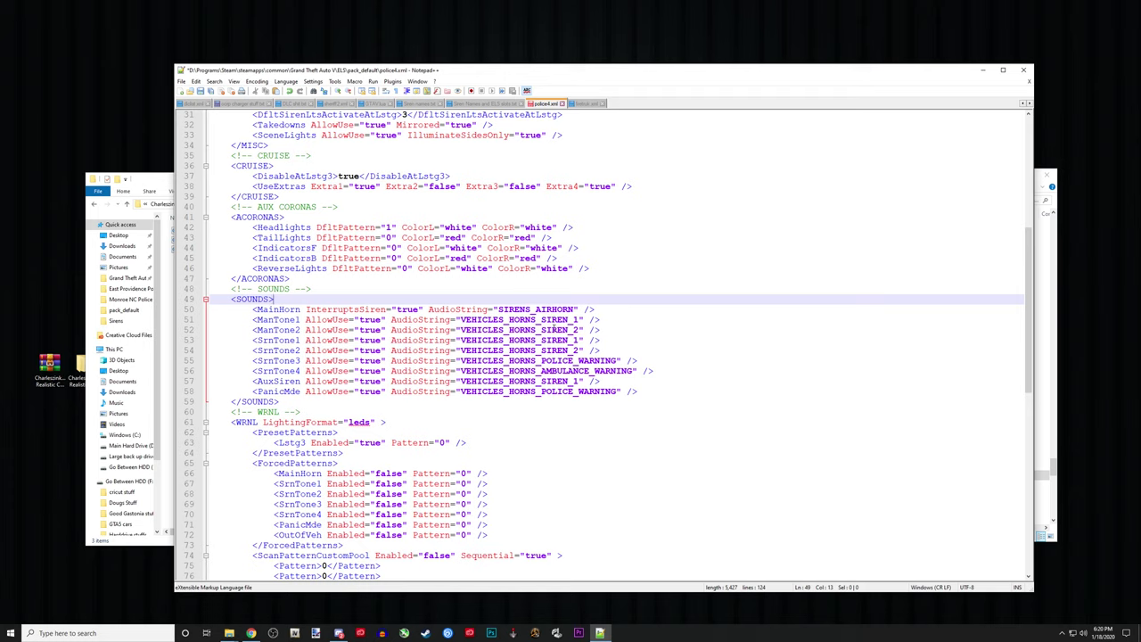
{"action": "left_click", "coordinate": [478, 103]}
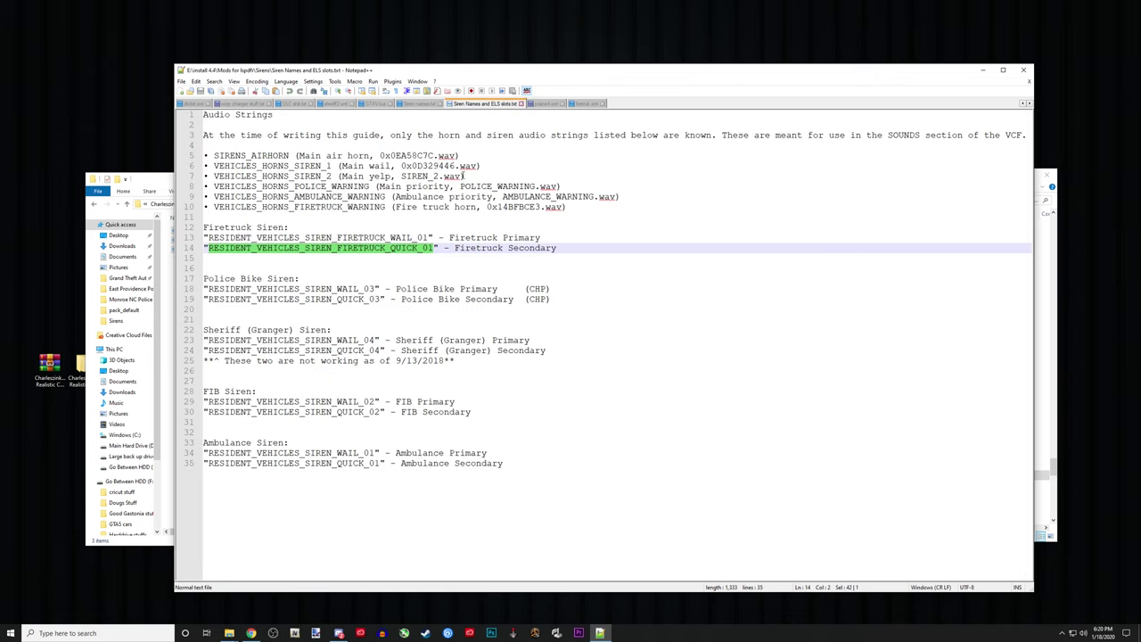